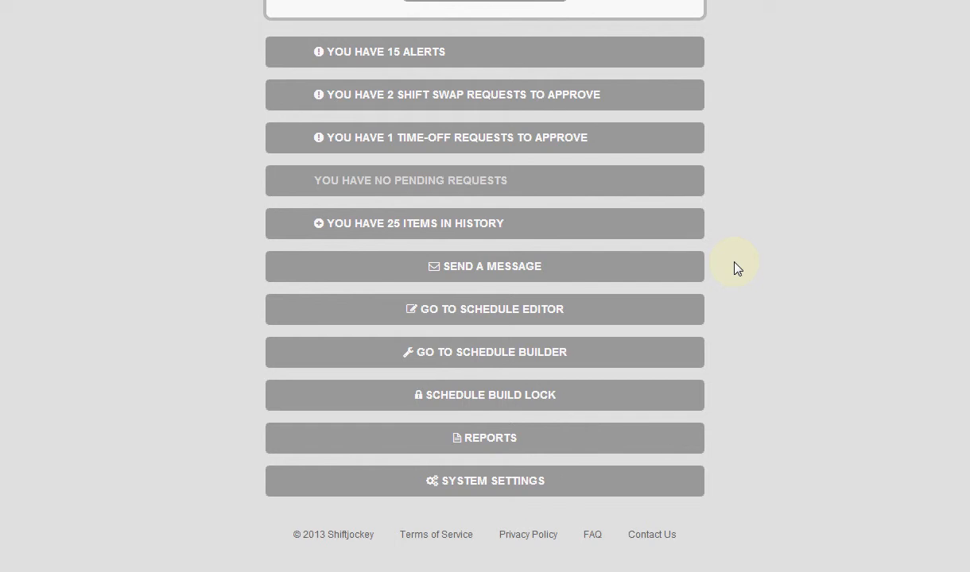
Release the build lock on the 2013-10-01 schedule so its status returns to Open
{"action": "scroll", "coordinate": [734, 268], "scroll_direction": "up", "scroll_amount": 3}
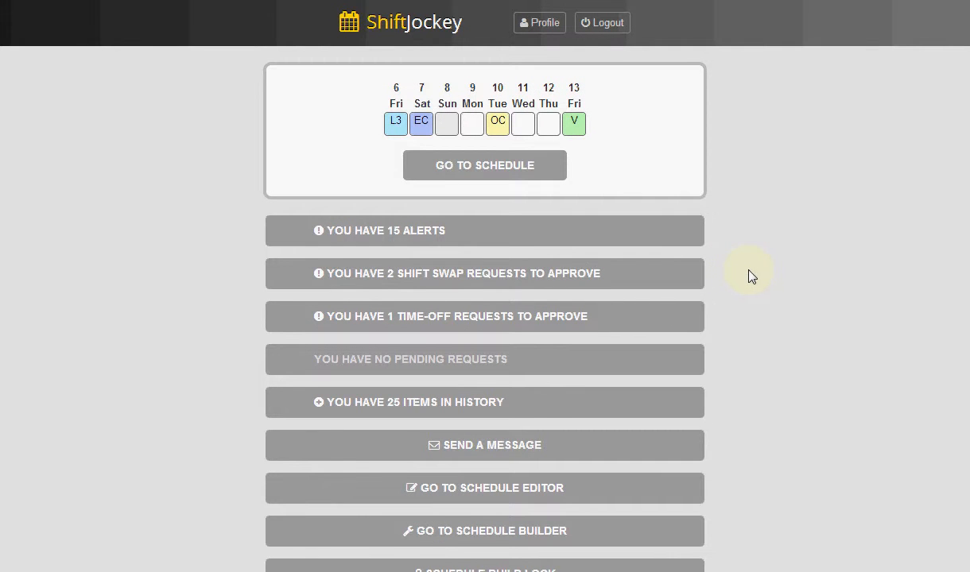
{"action": "scroll", "coordinate": [754, 275], "scroll_direction": "down", "scroll_amount": 3}
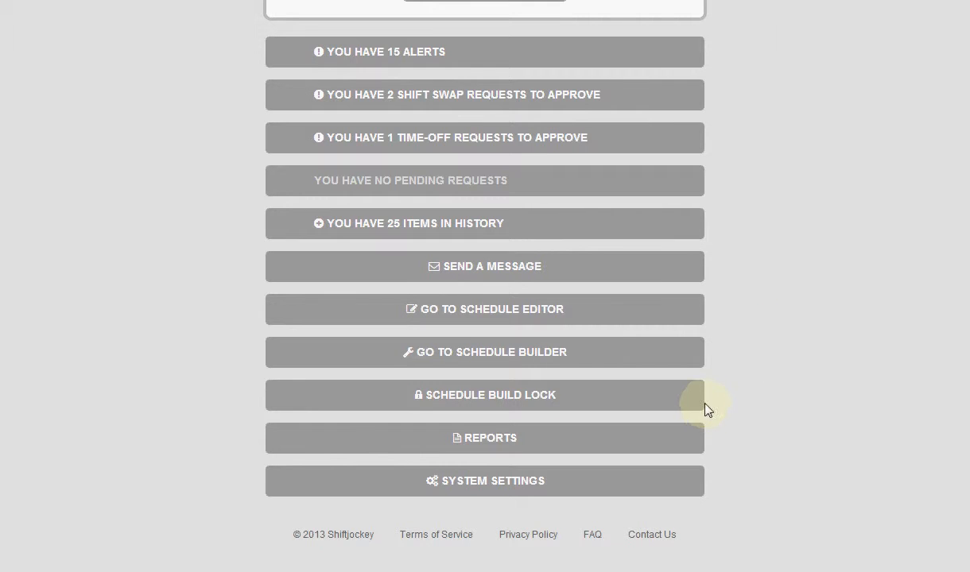
{"action": "left_click", "coordinate": [494, 401]}
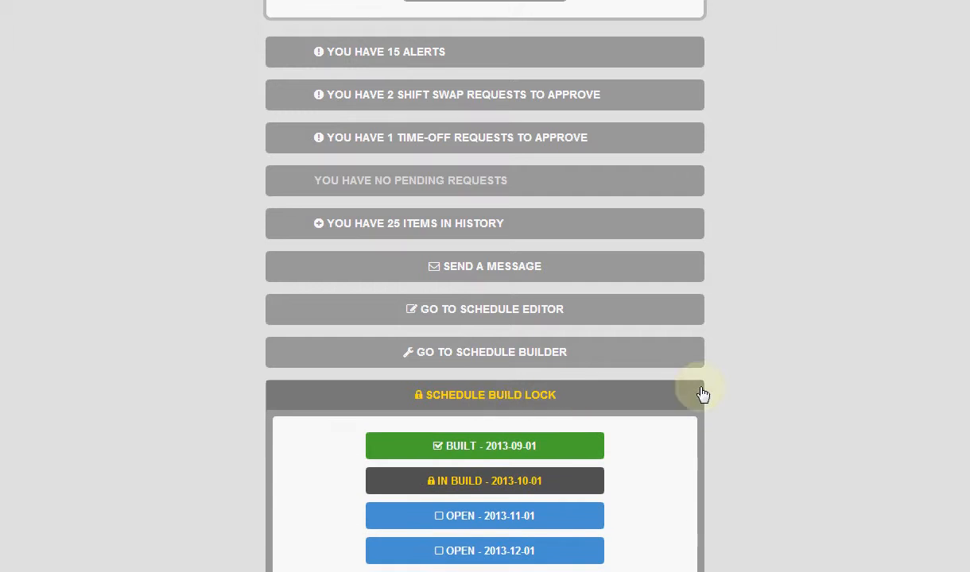
{"action": "scroll", "coordinate": [795, 390], "scroll_direction": "down", "scroll_amount": 3}
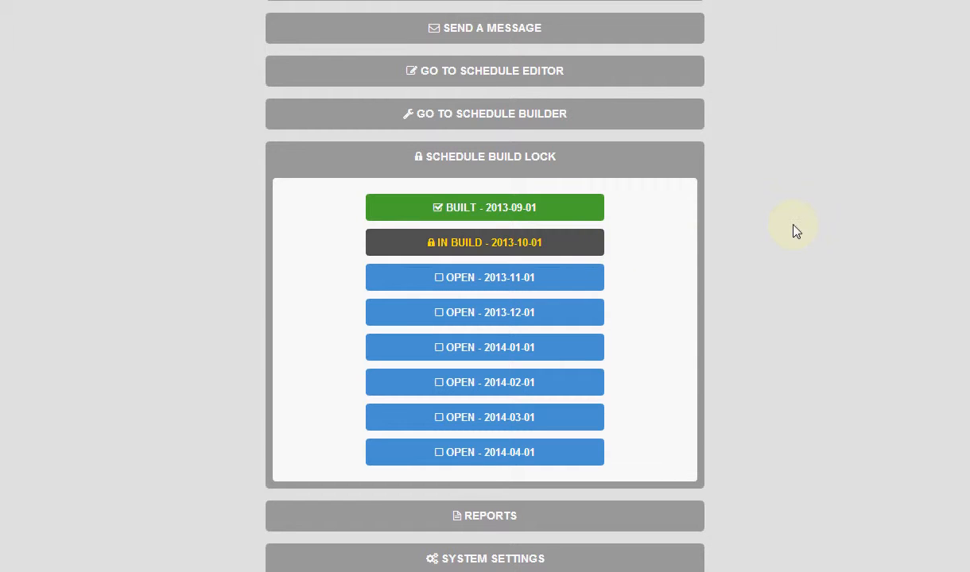
{"action": "left_click", "coordinate": [579, 246]}
{"action": "left_click", "coordinate": [541, 351]}
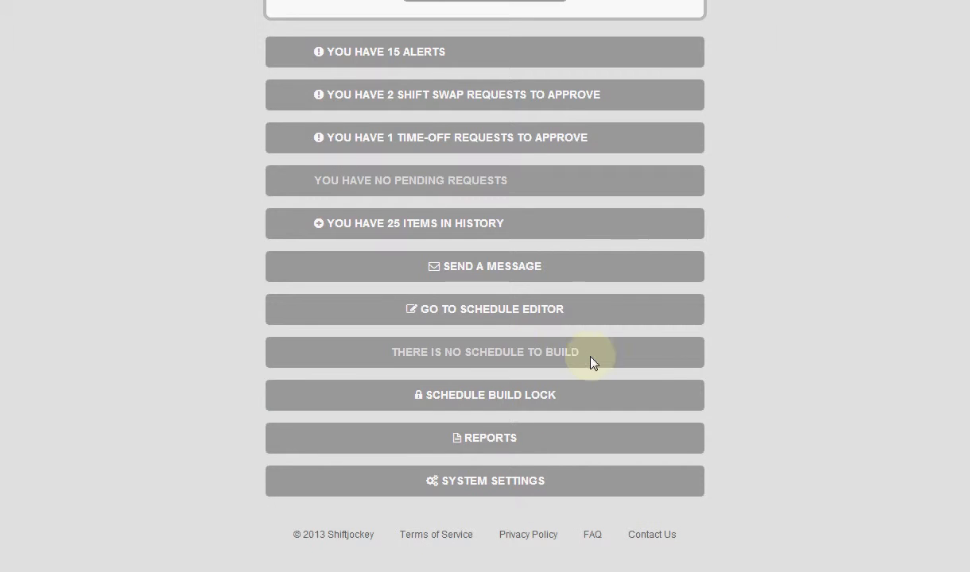
Lock the open 2013-10-01 schedule for building
{"action": "left_click", "coordinate": [545, 401]}
{"action": "scroll", "coordinate": [762, 381], "scroll_direction": "down", "scroll_amount": 3}
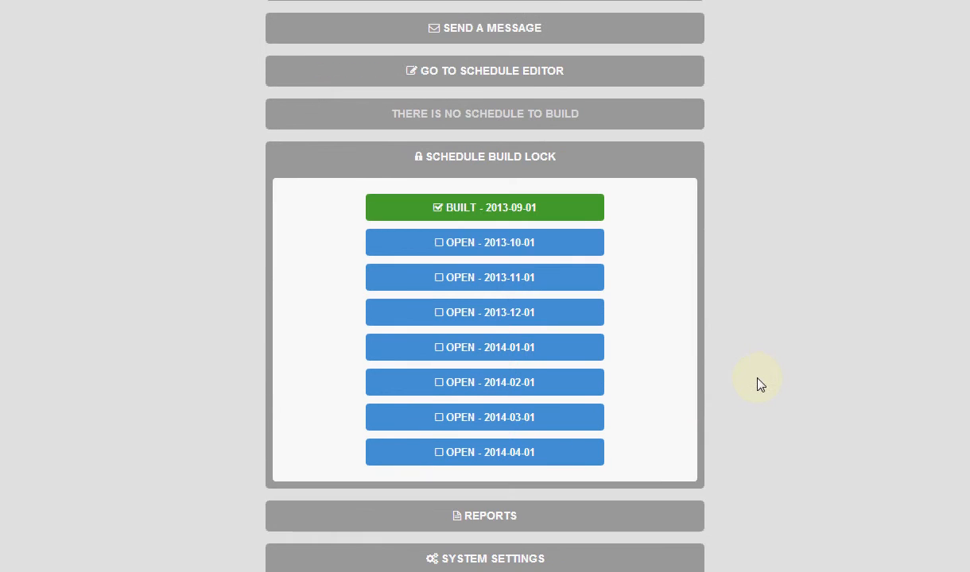
{"action": "left_click", "coordinate": [550, 251]}
{"action": "left_click", "coordinate": [545, 285]}
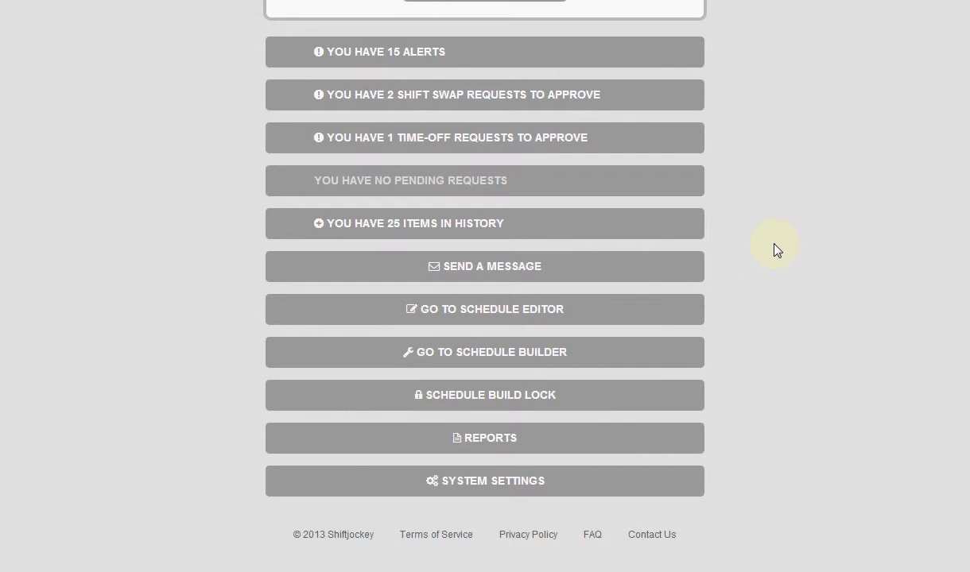
Open the Schedule Builder and view the October 2013 schedules of Site Three and Site Two, returning to Site One
{"action": "left_click", "coordinate": [610, 362]}
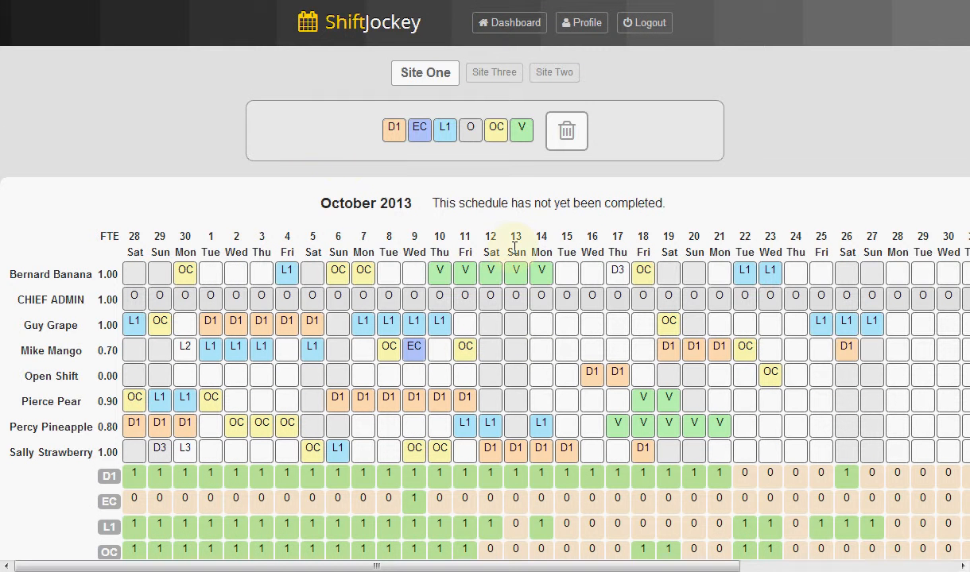
{"action": "scroll", "coordinate": [489, 234], "scroll_direction": "down", "scroll_amount": 1}
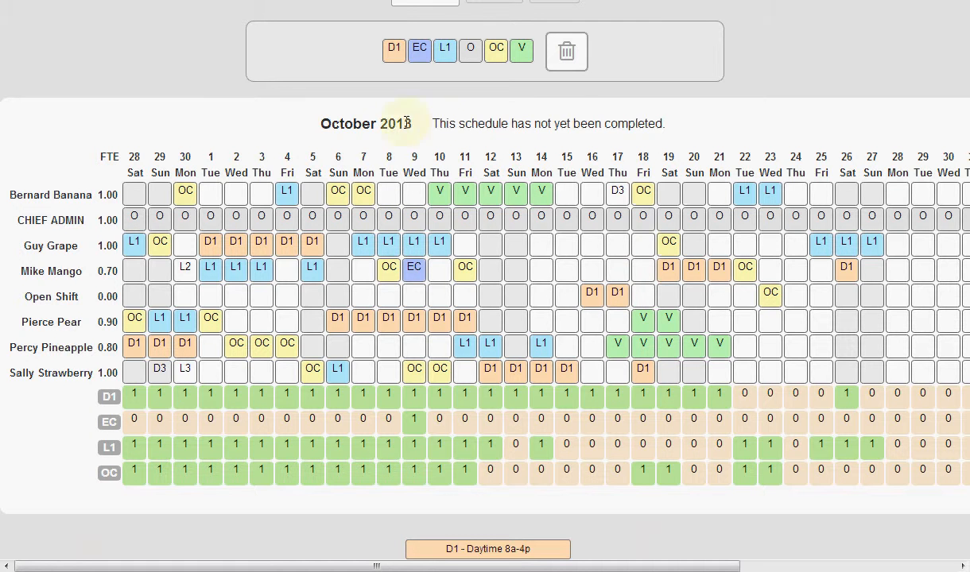
{"action": "scroll", "coordinate": [399, 163], "scroll_direction": "up", "scroll_amount": 1}
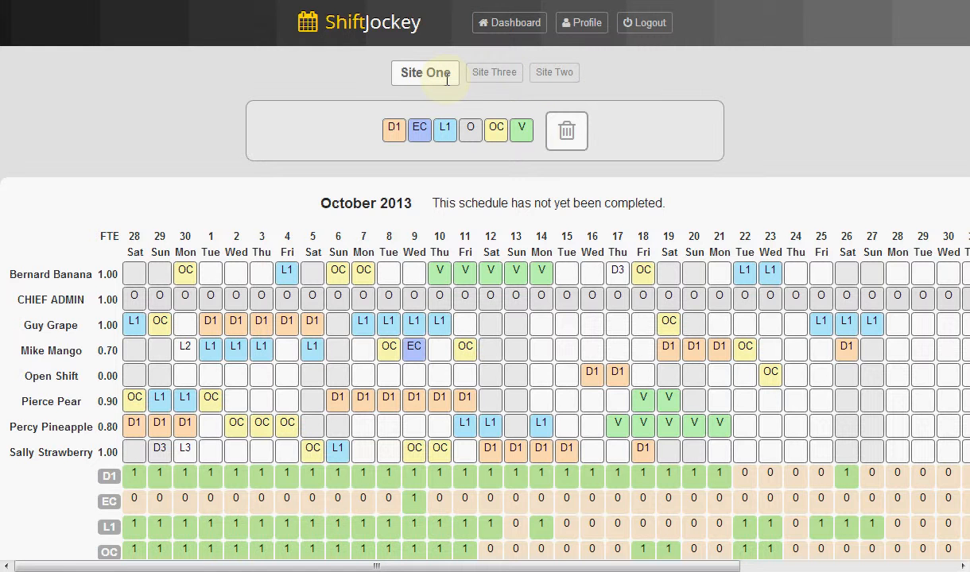
{"action": "left_click", "coordinate": [492, 76]}
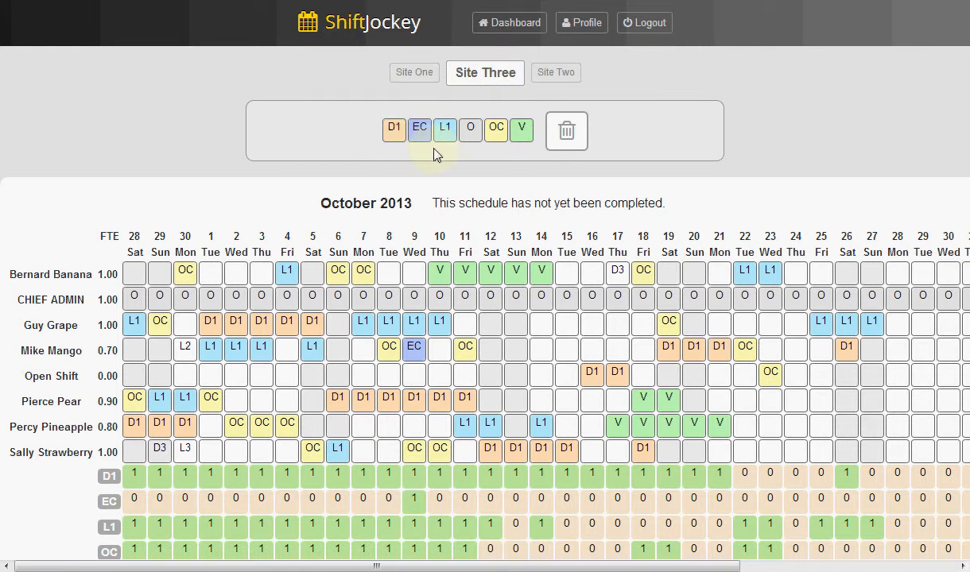
{"action": "left_click", "coordinate": [547, 79]}
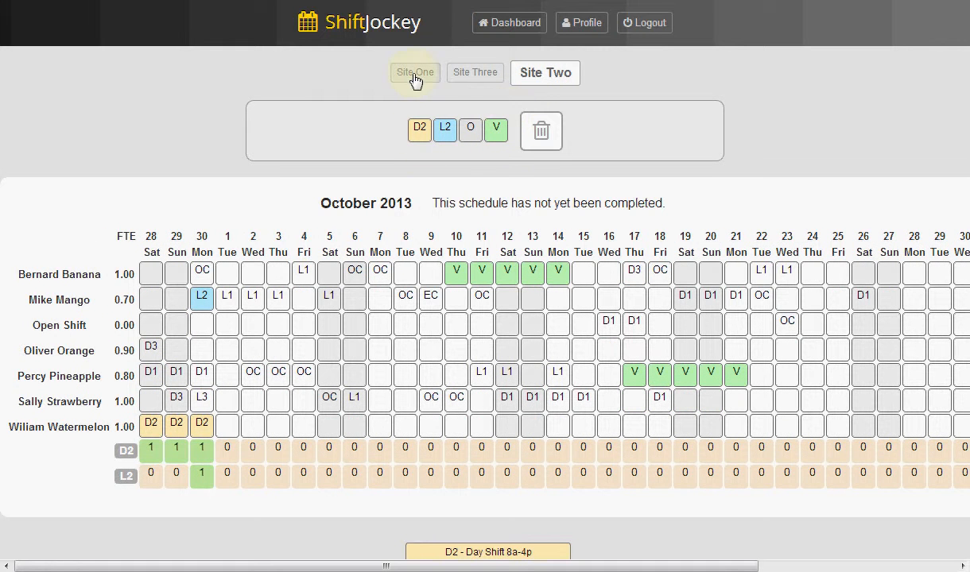
{"action": "left_click", "coordinate": [415, 76]}
Assign an EC shift to the first listed employee on October 9 at Site One and delete it again
{"action": "scroll", "coordinate": [397, 135], "scroll_direction": "down", "scroll_amount": 1}
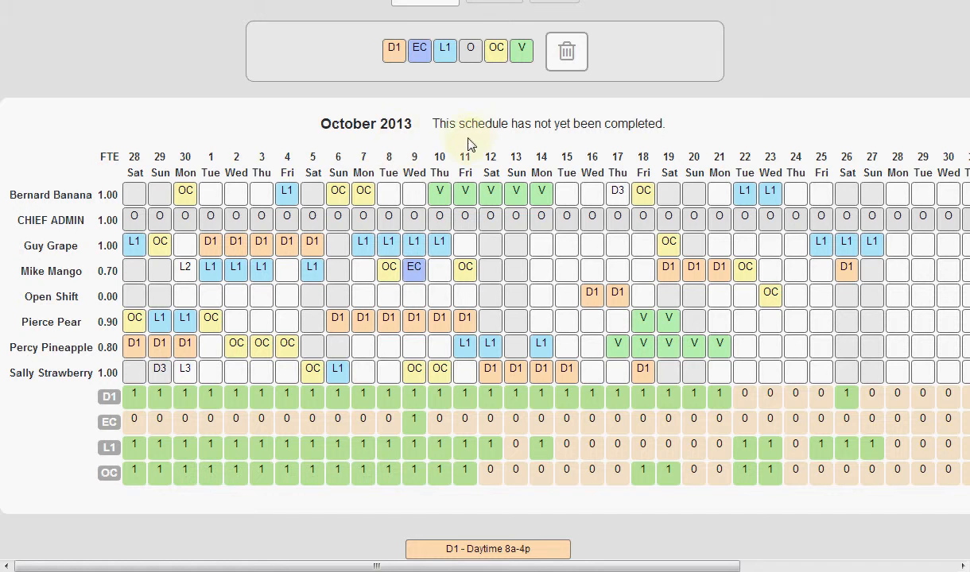
{"action": "scroll", "coordinate": [469, 141], "scroll_direction": "up", "scroll_amount": 1}
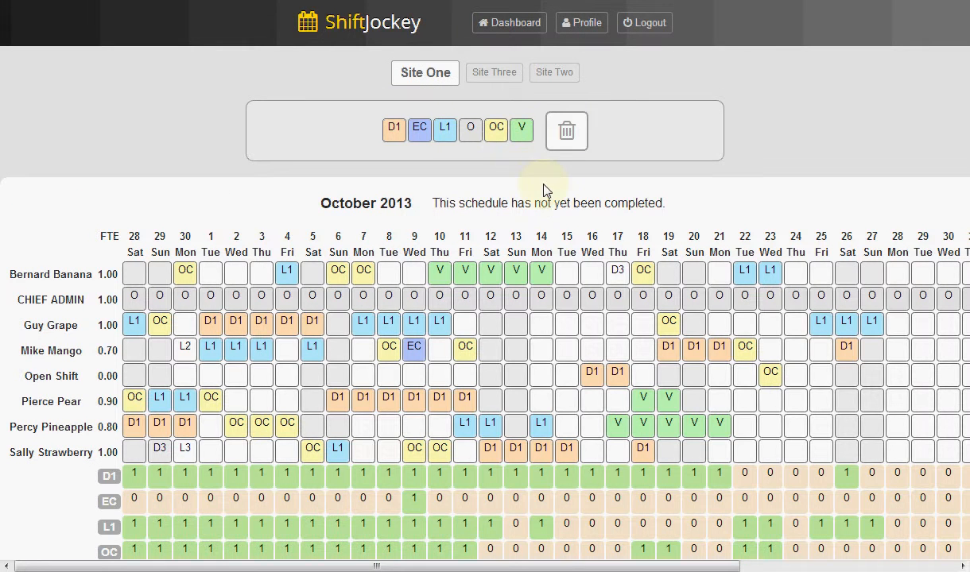
{"action": "scroll", "coordinate": [544, 191], "scroll_direction": "down", "scroll_amount": 4}
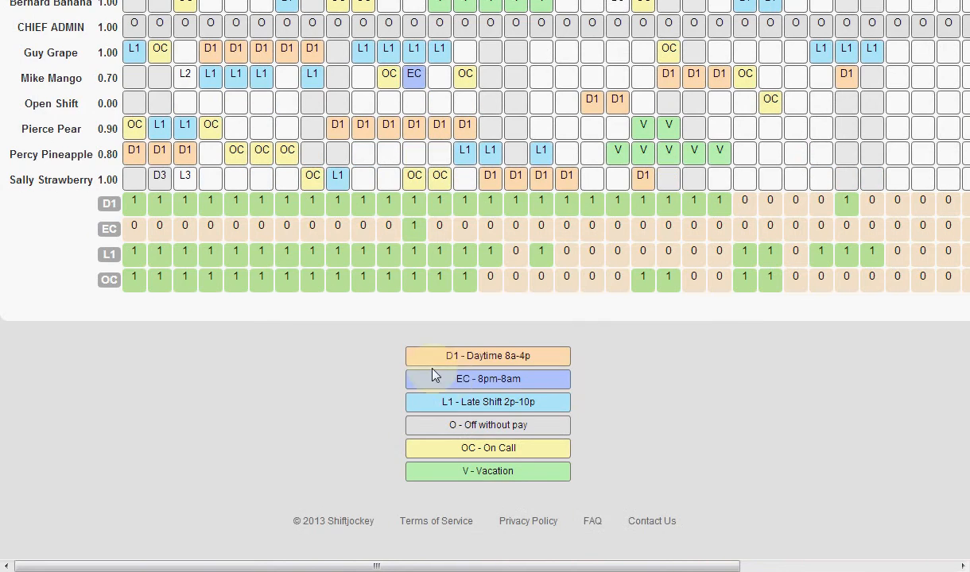
{"action": "scroll", "coordinate": [434, 372], "scroll_direction": "up", "scroll_amount": 3}
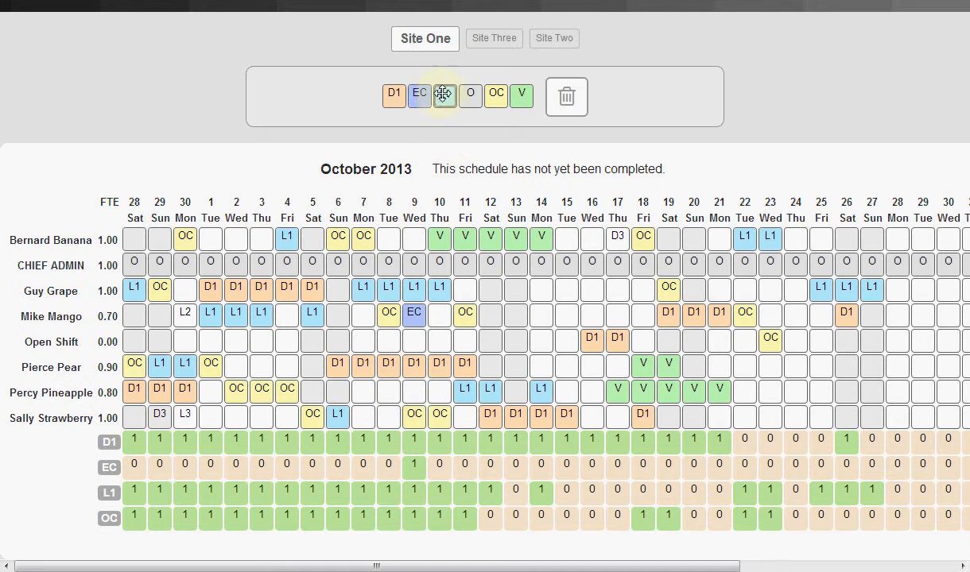
{"action": "left_click_drag", "start_coordinate": [421, 94], "coordinate": [412, 244]}
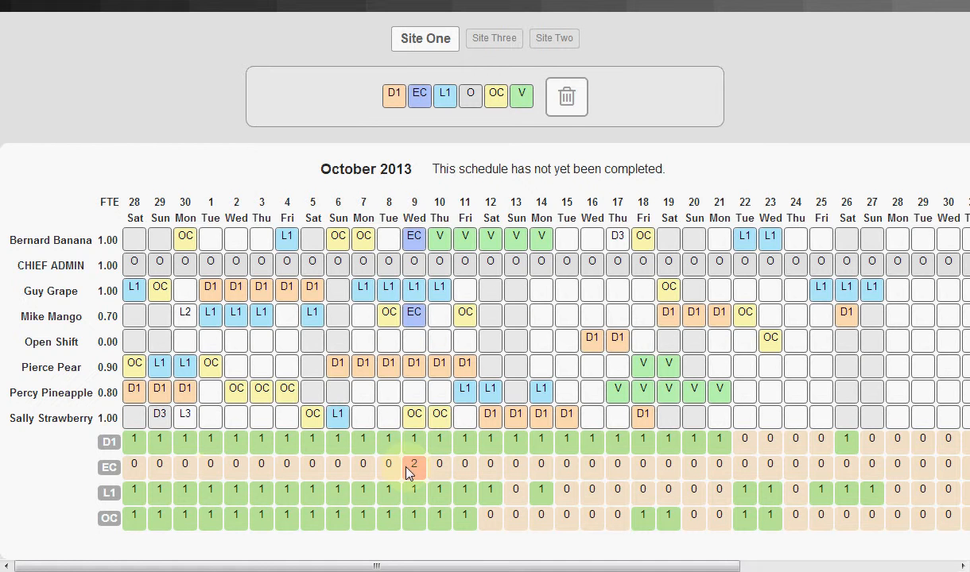
{"action": "left_click_drag", "start_coordinate": [415, 248], "coordinate": [567, 96]}
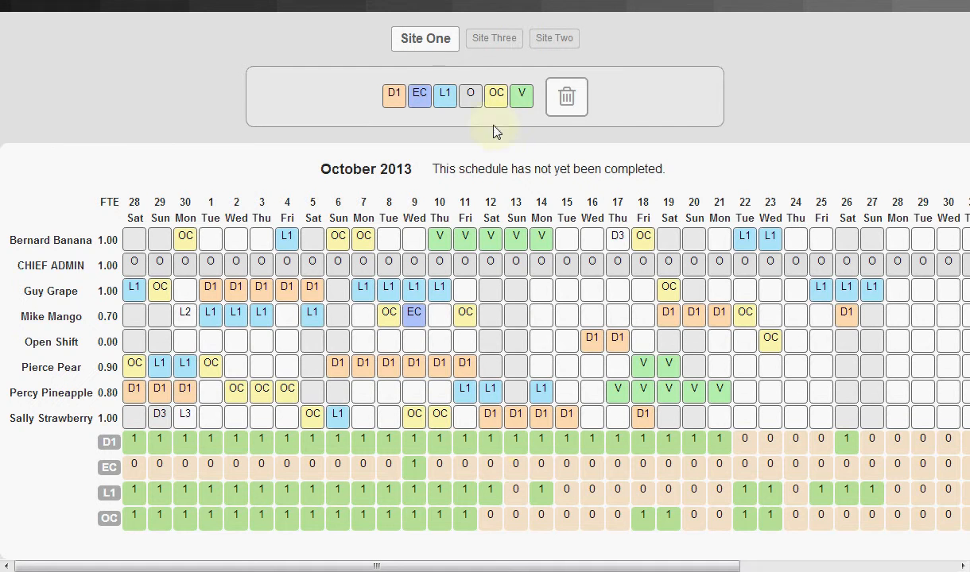
Assign EC shifts to the 0.70 FTE employee on October 12 and October 10, and check the employee totals
{"action": "left_click_drag", "start_coordinate": [420, 96], "coordinate": [489, 312]}
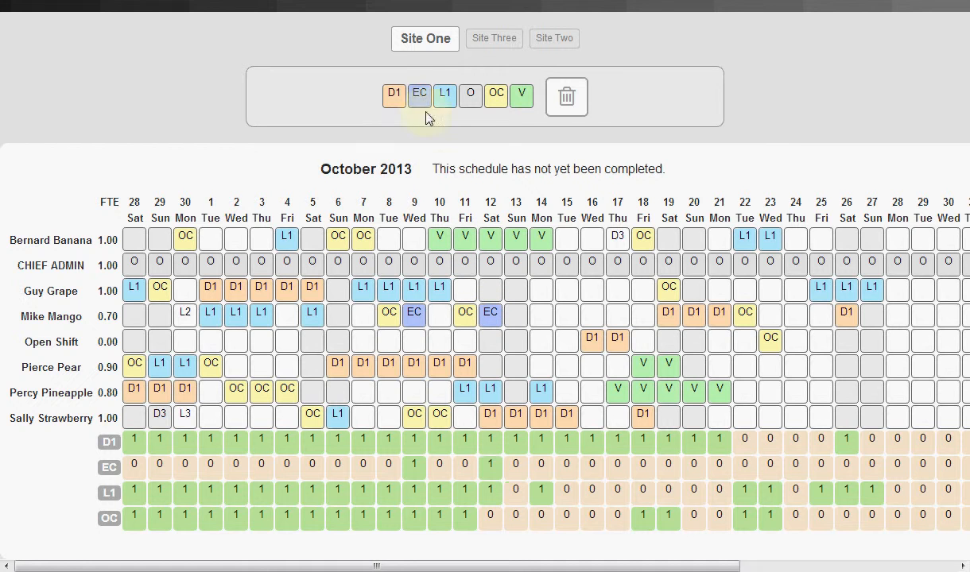
{"action": "left_click_drag", "start_coordinate": [418, 94], "coordinate": [441, 314]}
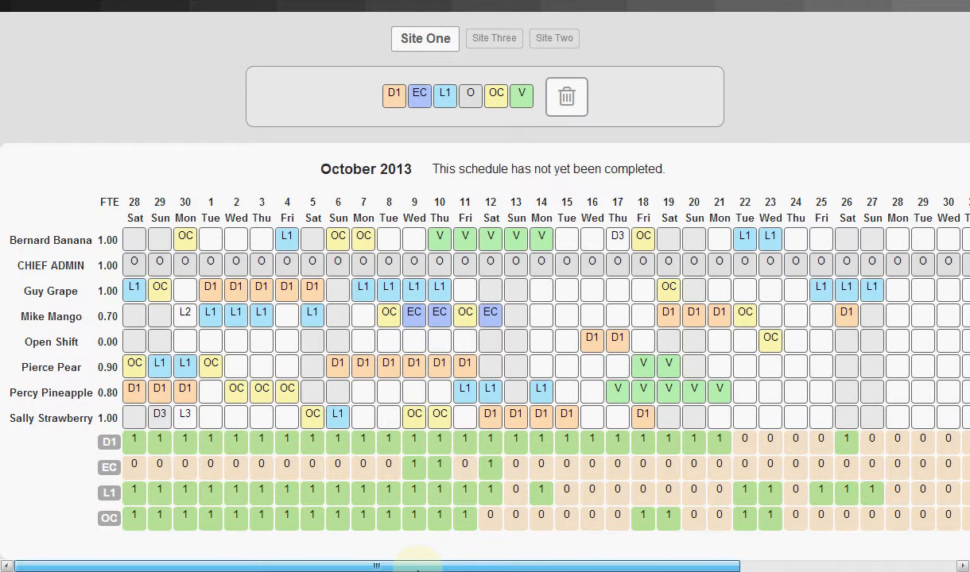
{"action": "left_click_drag", "start_coordinate": [418, 567], "coordinate": [632, 567]}
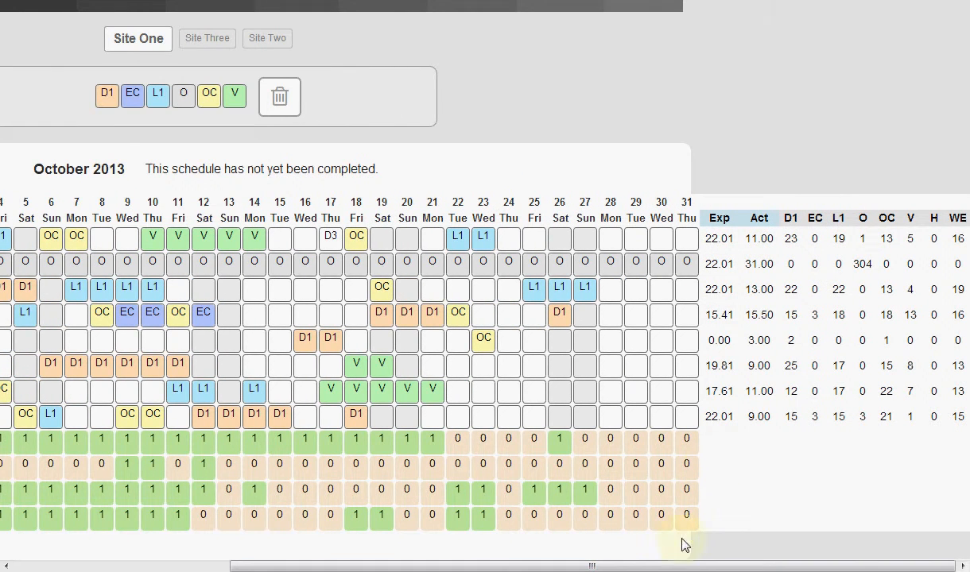
{"action": "left_click_drag", "start_coordinate": [674, 566], "coordinate": [458, 565]}
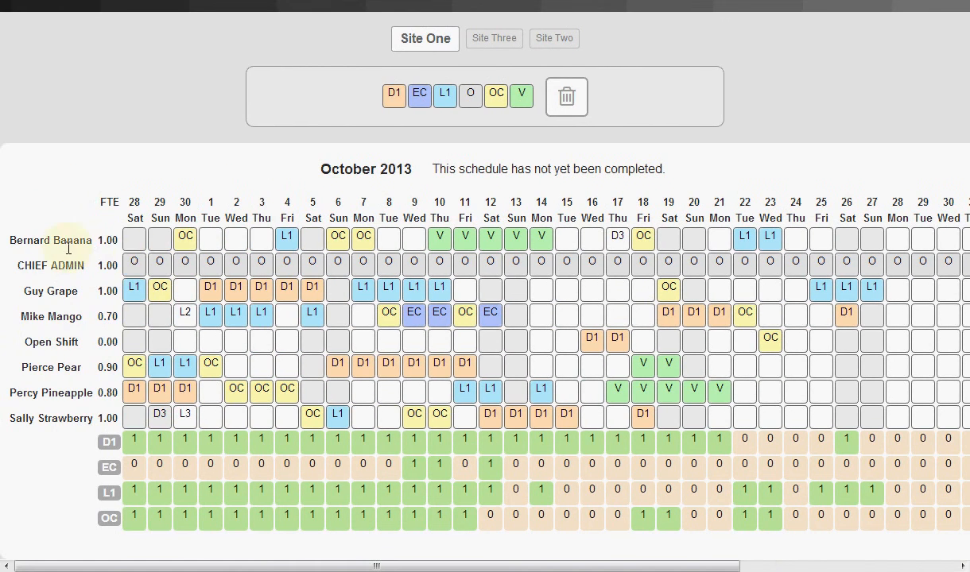
Assign EC shifts to the first listed employee on October 24 and October 26
{"action": "left_click_drag", "start_coordinate": [230, 567], "coordinate": [494, 565]}
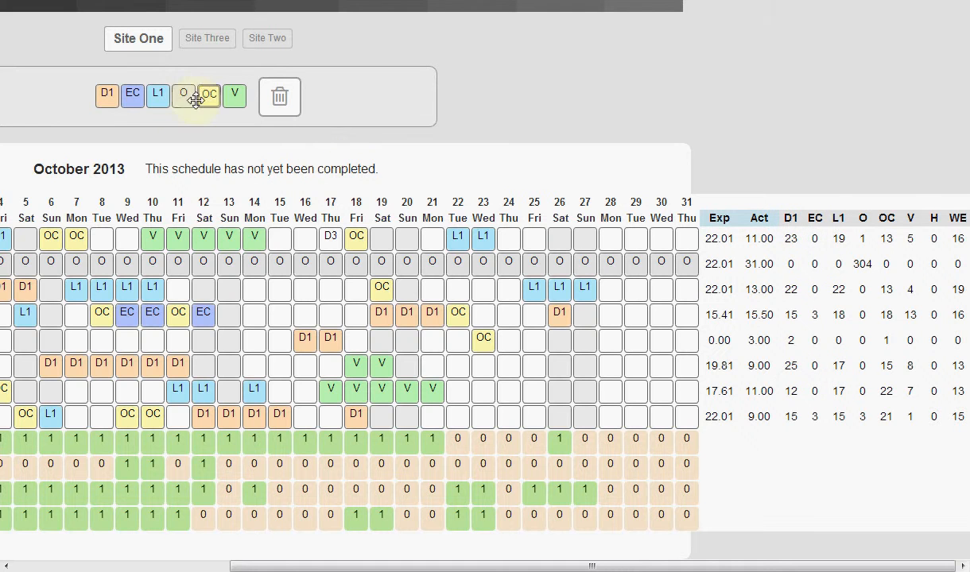
{"action": "left_click_drag", "start_coordinate": [145, 104], "coordinate": [510, 241]}
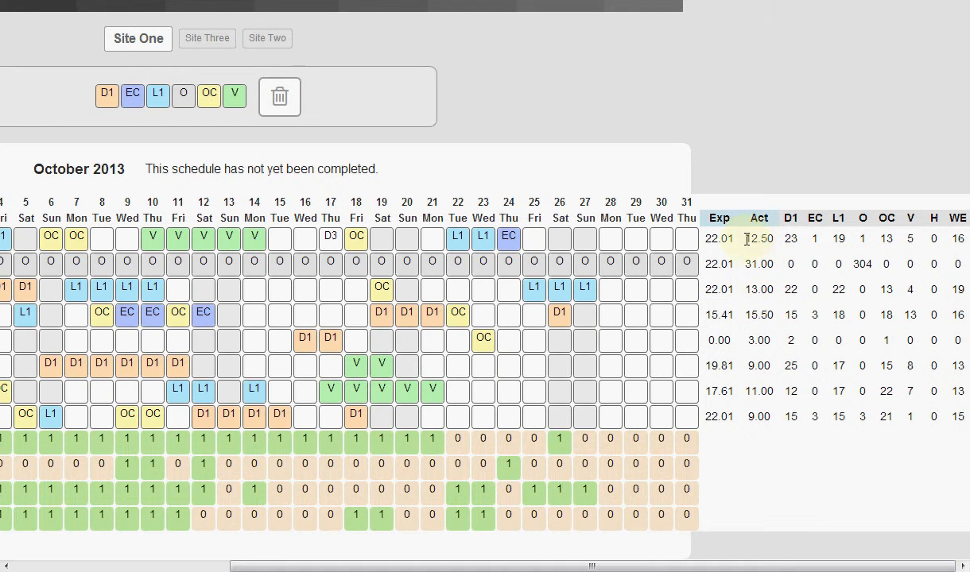
{"action": "left_click_drag", "start_coordinate": [132, 95], "coordinate": [507, 241]}
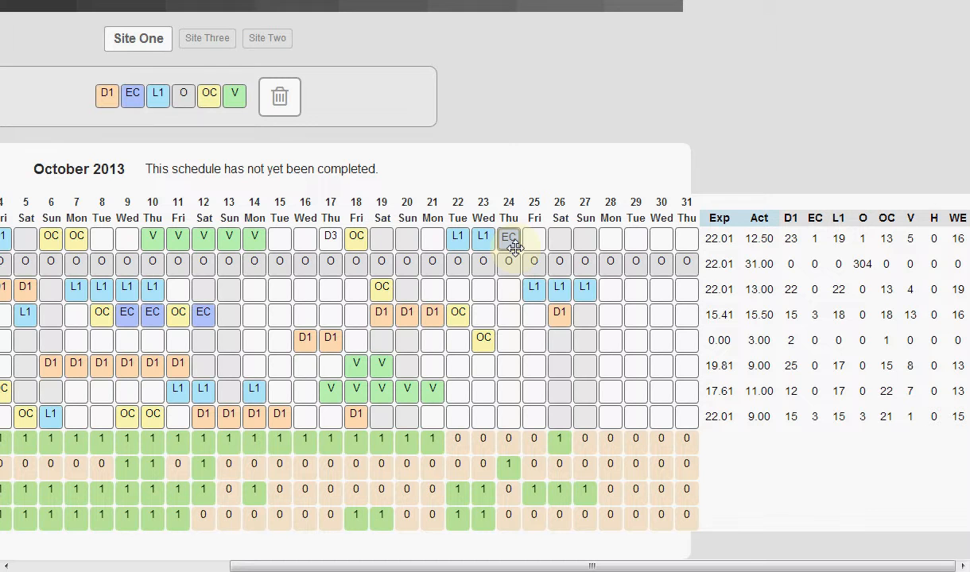
{"action": "mouse_move", "coordinate": [515, 248]}
{"action": "left_mouse_down"}
{"action": "mouse_move", "coordinate": [534, 242]}
{"action": "mouse_move", "coordinate": [530, 254]}
{"action": "mouse_move", "coordinate": [507, 241]}
{"action": "left_mouse_up"}
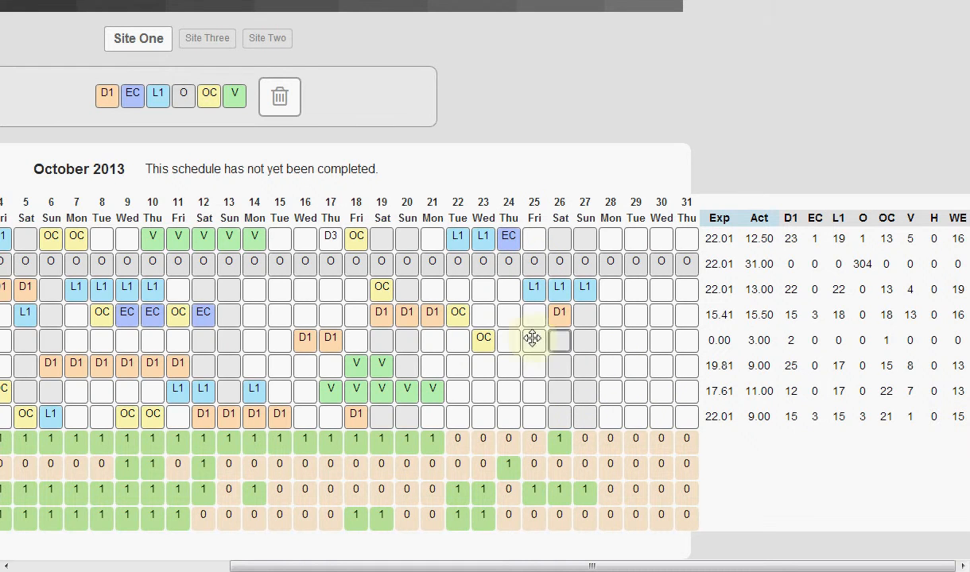
{"action": "left_click_drag", "start_coordinate": [133, 96], "coordinate": [561, 242]}
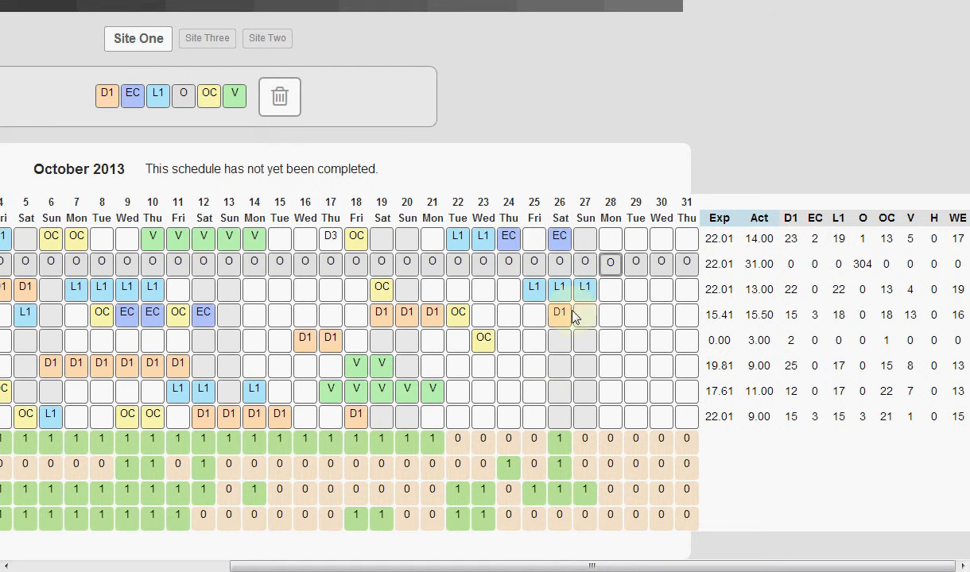
Review the October shift assignments against each employee's expected and actual totals
{"action": "left_click_drag", "start_coordinate": [598, 568], "coordinate": [296, 563]}
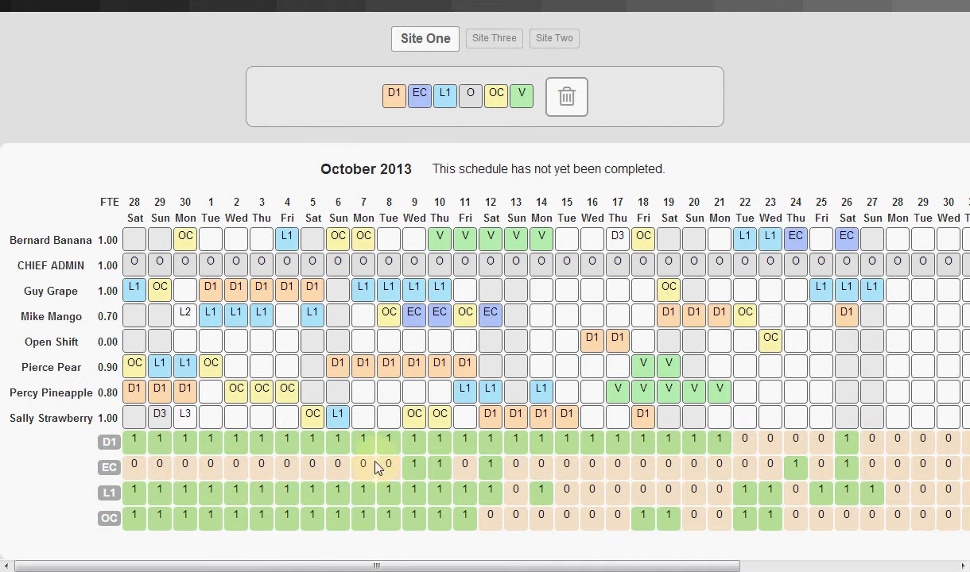
{"action": "left_click_drag", "start_coordinate": [329, 565], "coordinate": [630, 566]}
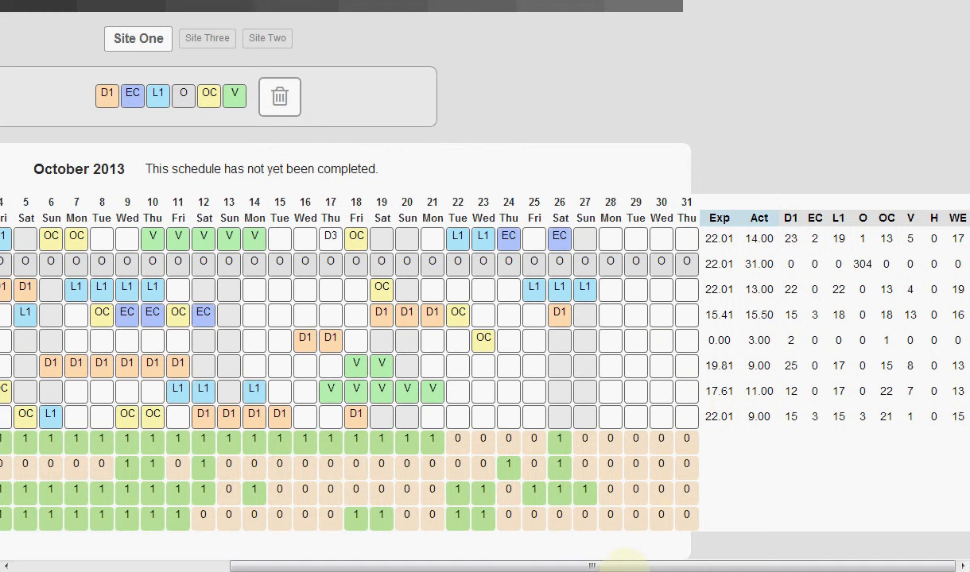
{"action": "left_click_drag", "start_coordinate": [628, 566], "coordinate": [382, 558]}
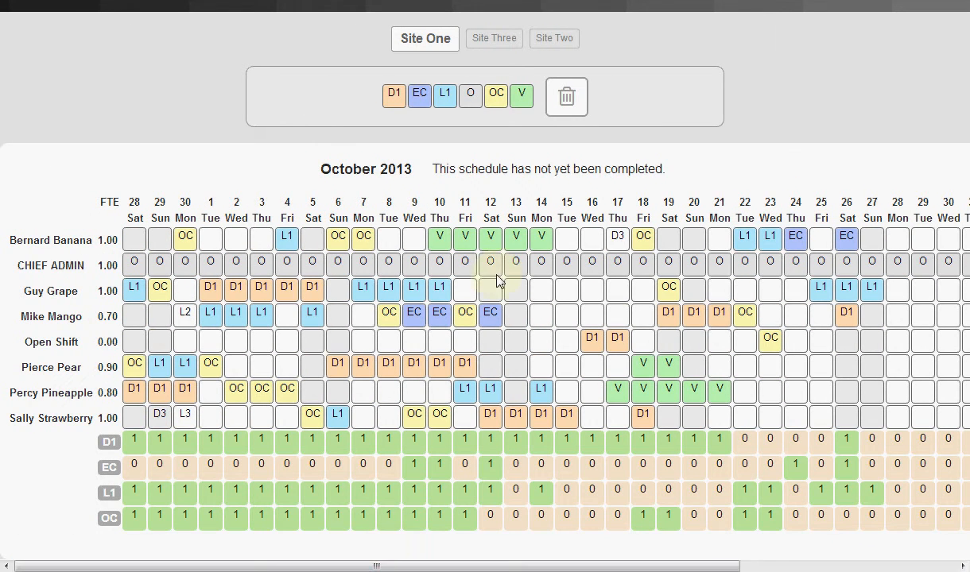
{"action": "mouse_move", "coordinate": [543, 239]}
{"action": "left_mouse_down"}
{"action": "mouse_move", "coordinate": [542, 290]}
{"action": "mouse_move", "coordinate": [544, 239]}
{"action": "left_mouse_up"}
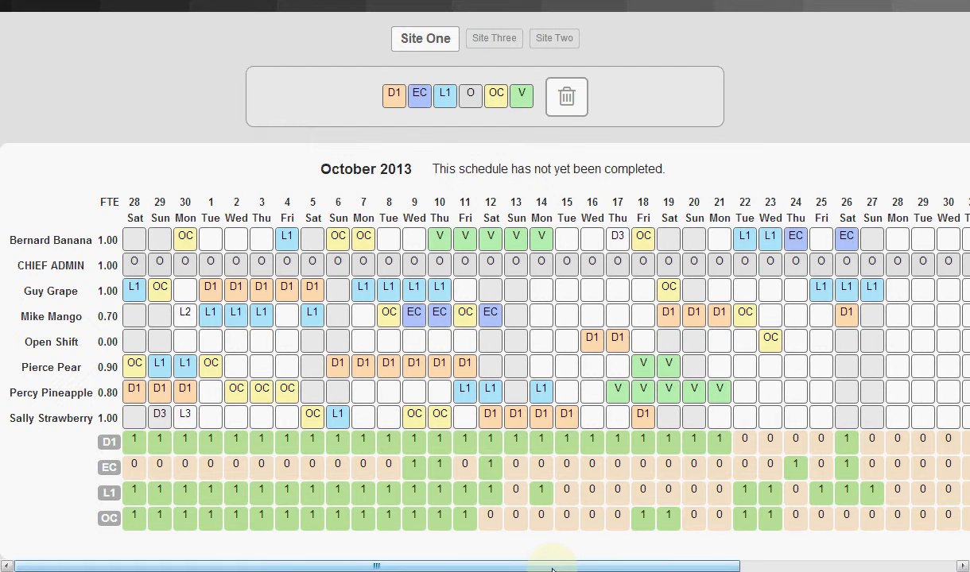
{"action": "left_click_drag", "start_coordinate": [542, 567], "coordinate": [512, 567]}
Return to the dashboard and expand the Schedule Build Lock list
{"action": "scroll", "coordinate": [538, 102], "scroll_direction": "up", "scroll_amount": 1}
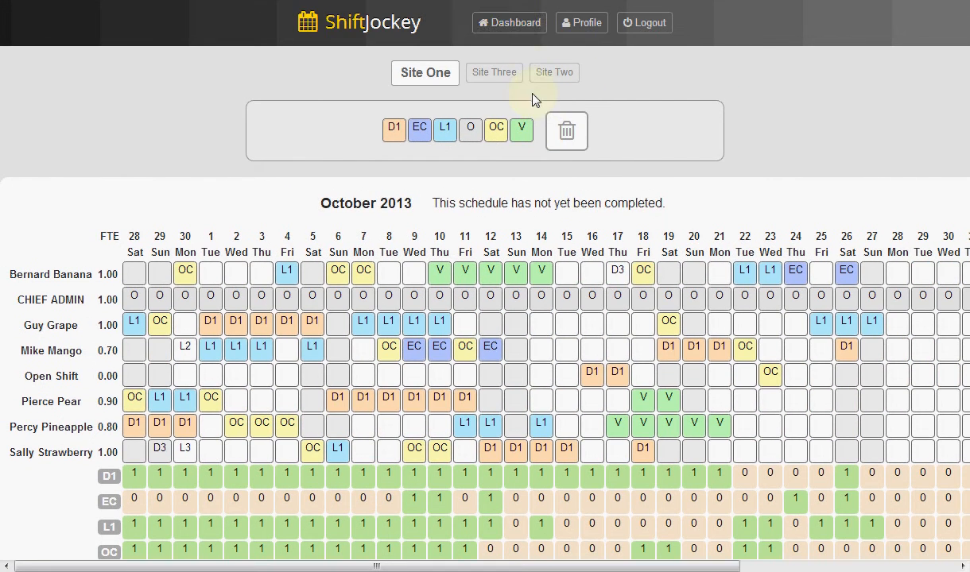
{"action": "left_click", "coordinate": [524, 30]}
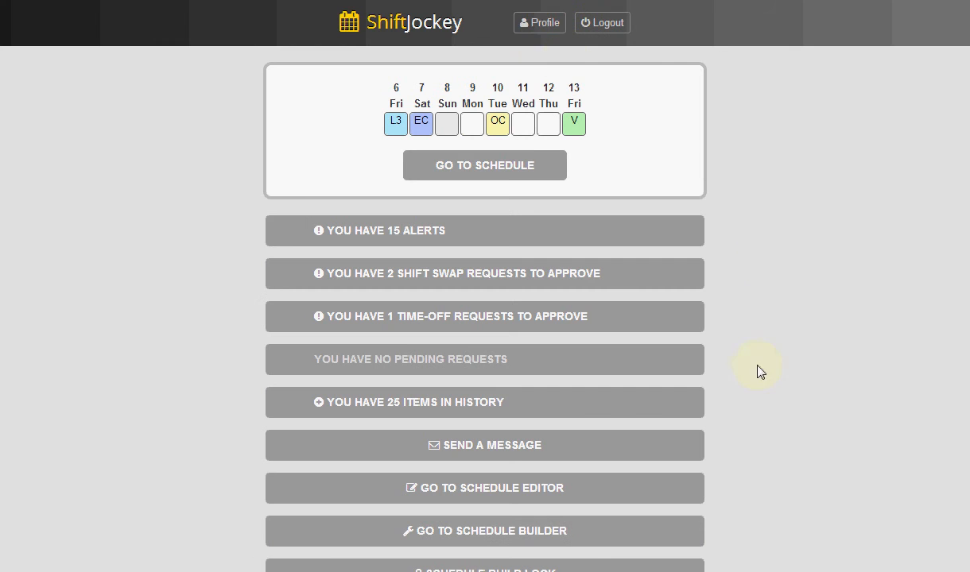
{"action": "scroll", "coordinate": [729, 439], "scroll_direction": "down", "scroll_amount": 2}
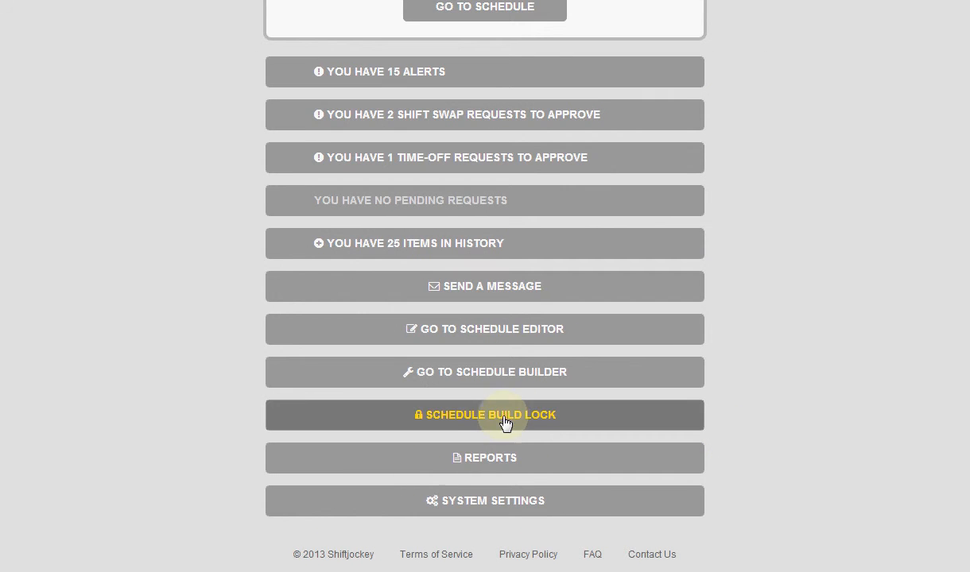
{"action": "left_click", "coordinate": [543, 425]}
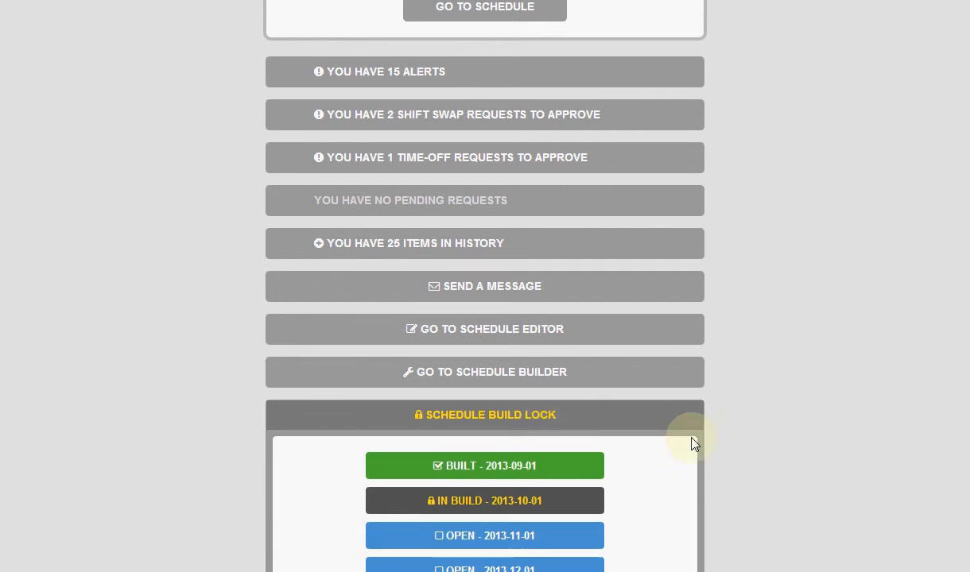
Review the build status of each listed period in the Schedule Build Lock list, and collapse the list
{"action": "scroll", "coordinate": [758, 485], "scroll_direction": "down", "scroll_amount": 1}
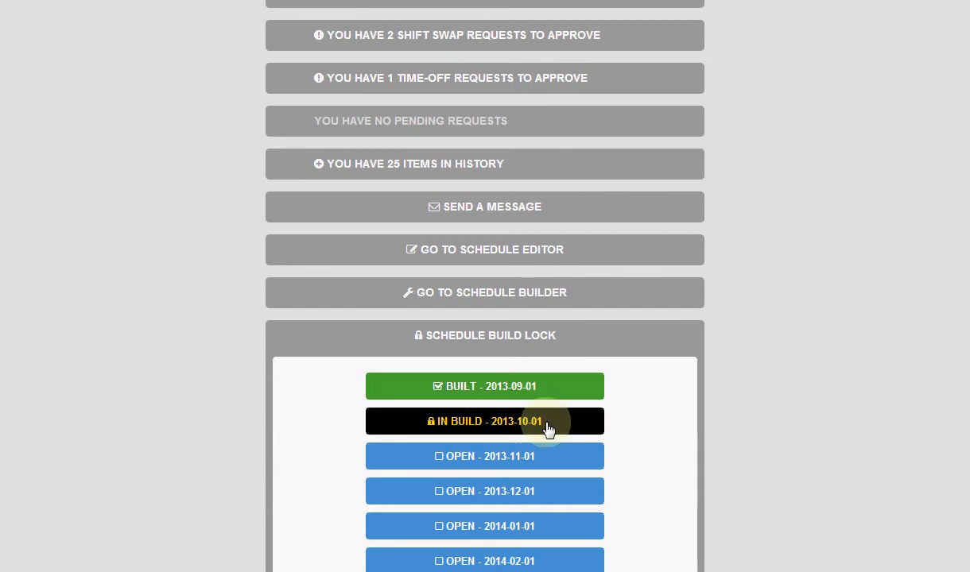
{"action": "left_click", "coordinate": [565, 336]}
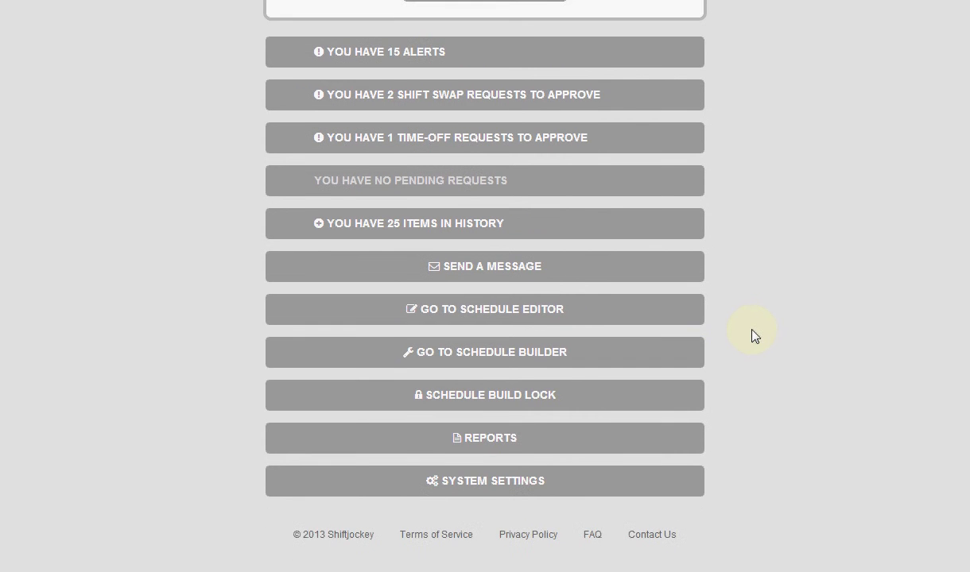
{"action": "left_click", "coordinate": [643, 394]}
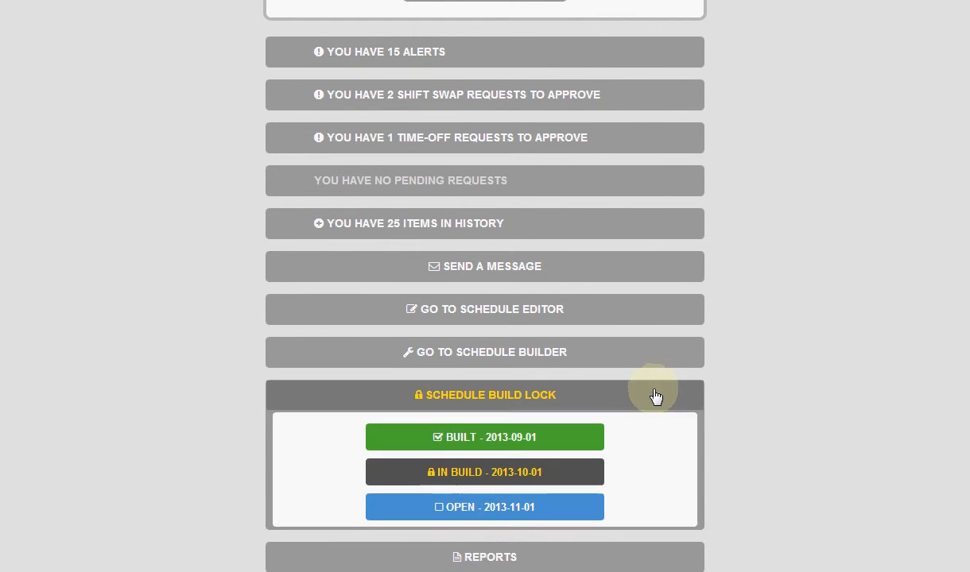
{"action": "scroll", "coordinate": [783, 426], "scroll_direction": "down", "scroll_amount": 2}
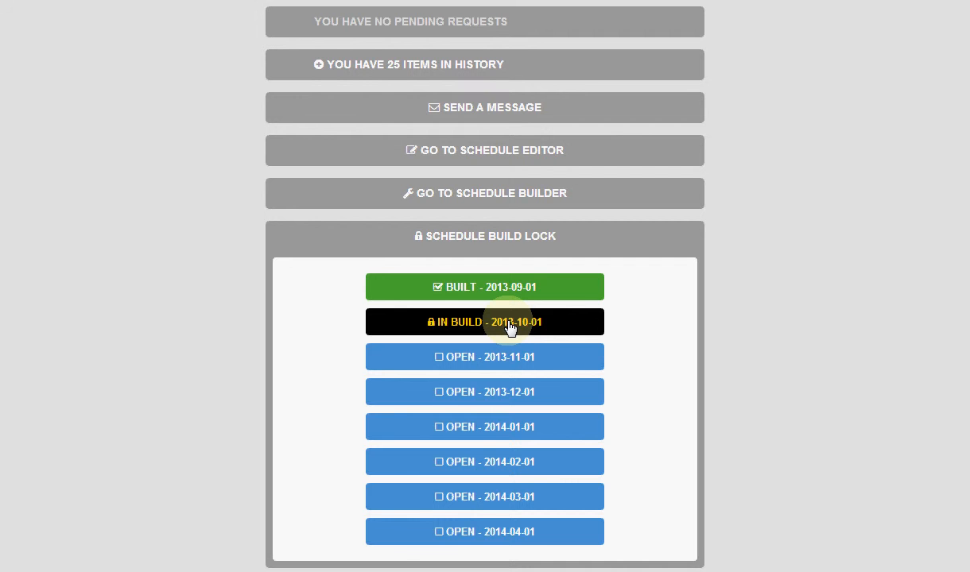
{"action": "left_click", "coordinate": [554, 240]}
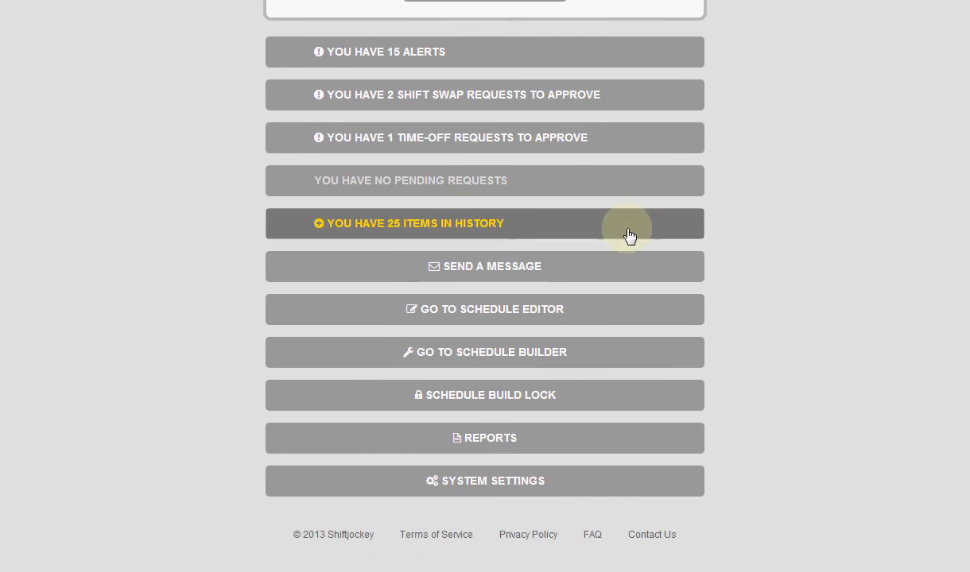
View the October 2013 schedule in the Schedule Builder, and recheck the Schedule Build Lock statuses on the dashboard
{"action": "left_click", "coordinate": [662, 354]}
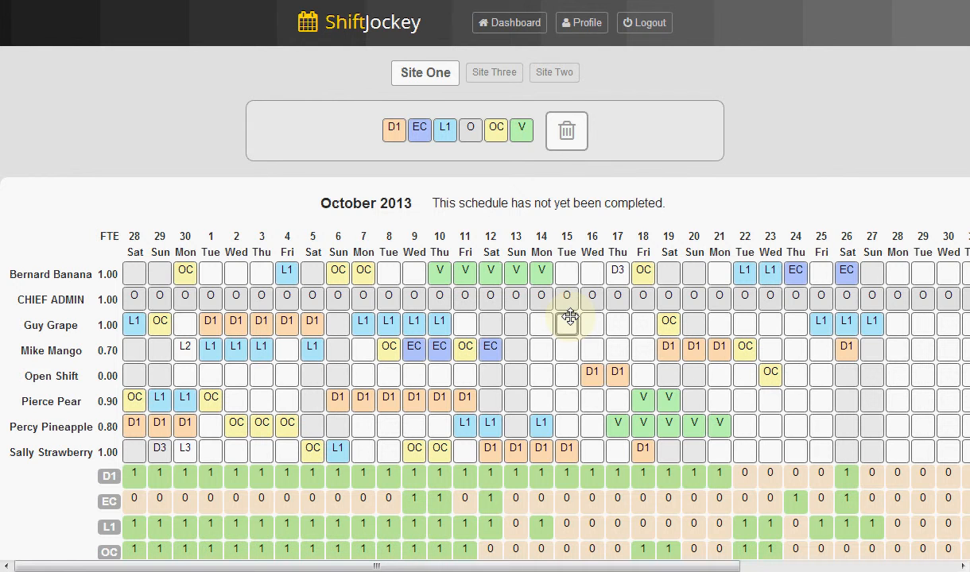
{"action": "left_click", "coordinate": [509, 26]}
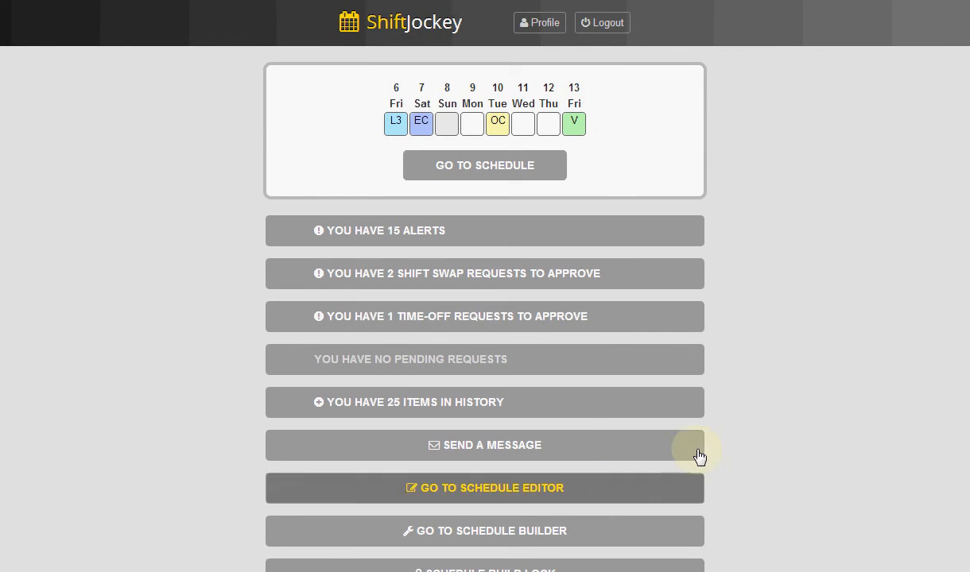
{"action": "scroll", "coordinate": [812, 413], "scroll_direction": "down", "scroll_amount": 2}
{"action": "left_click", "coordinate": [599, 414]}
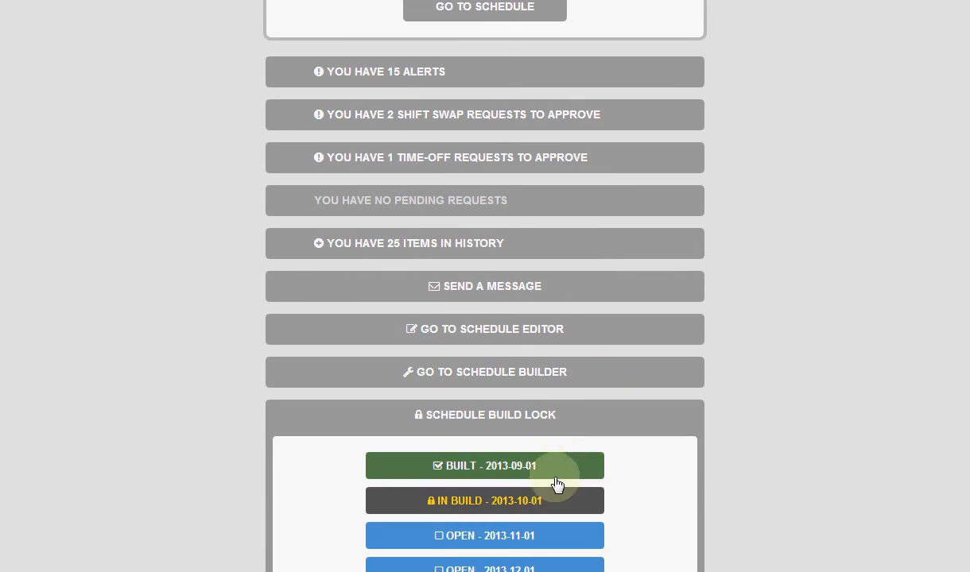
{"action": "left_click", "coordinate": [613, 416]}
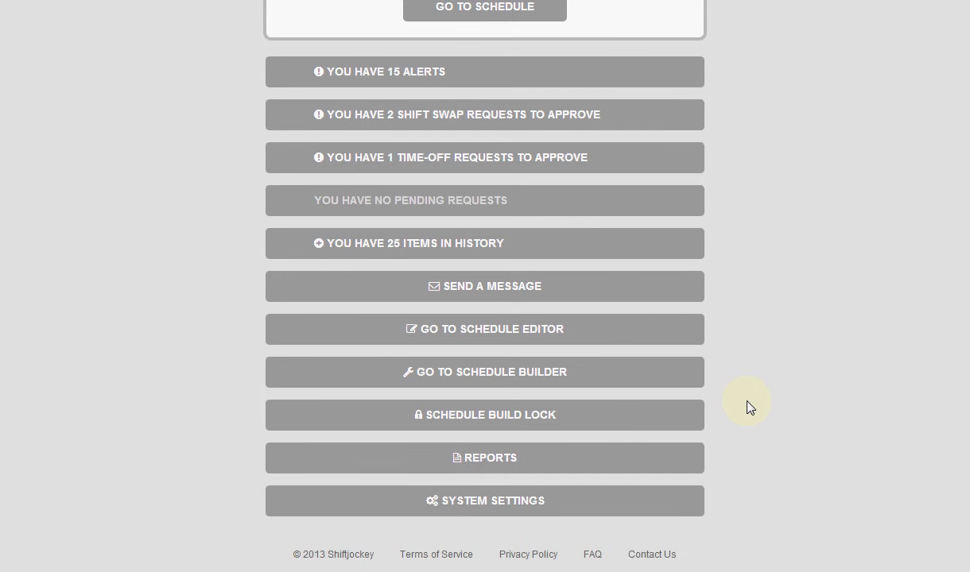
{"action": "left_click", "coordinate": [650, 417]}
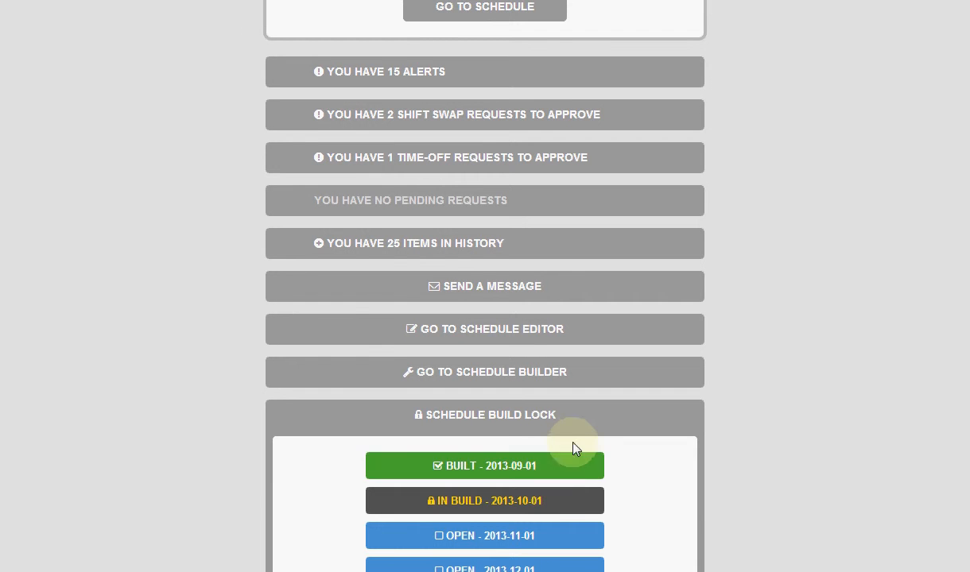
{"action": "left_click", "coordinate": [590, 420]}
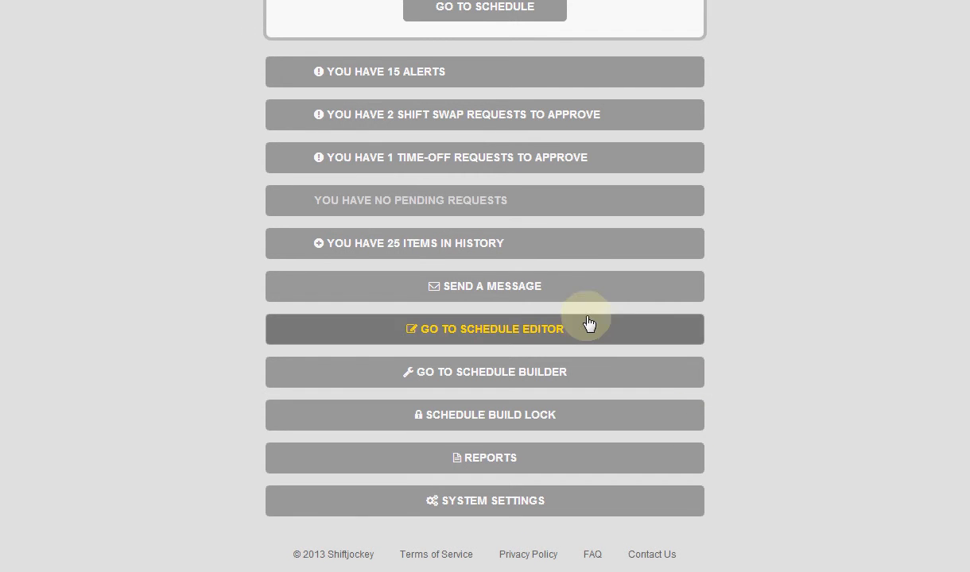
Open the built September 2013 schedule in the Schedule Editor and view the replacement options for the first employee's September 8 shift
{"action": "left_click", "coordinate": [534, 334]}
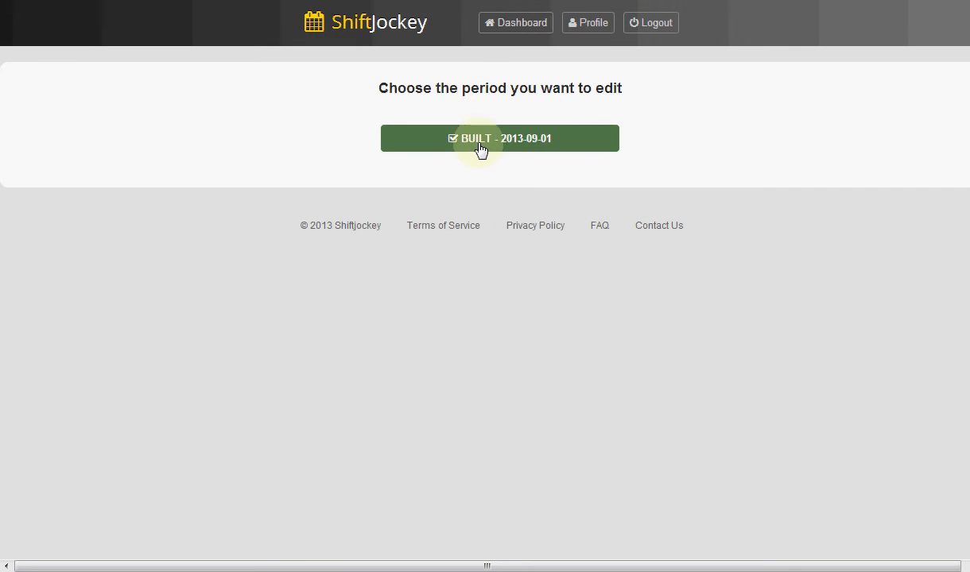
{"action": "left_click", "coordinate": [530, 146]}
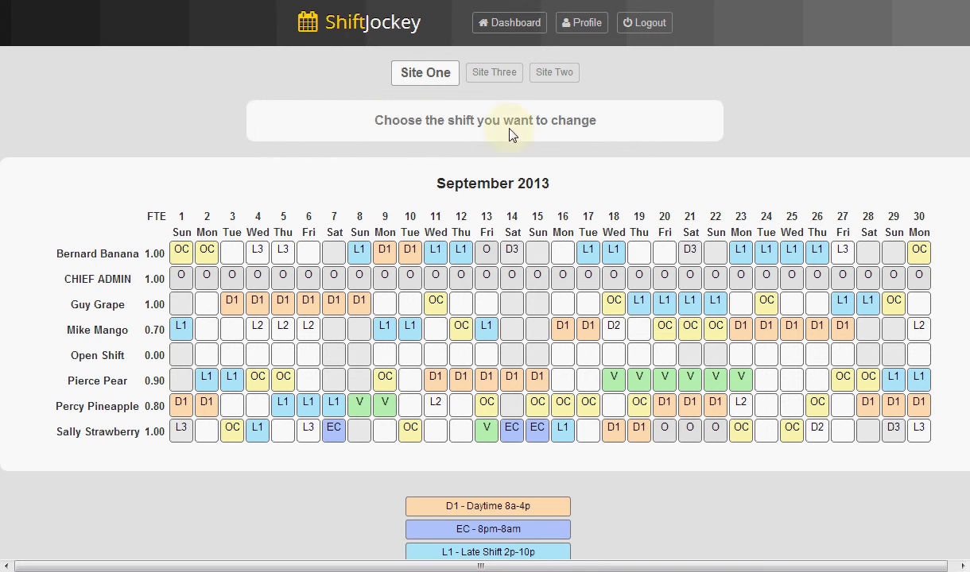
{"action": "left_click", "coordinate": [357, 259]}
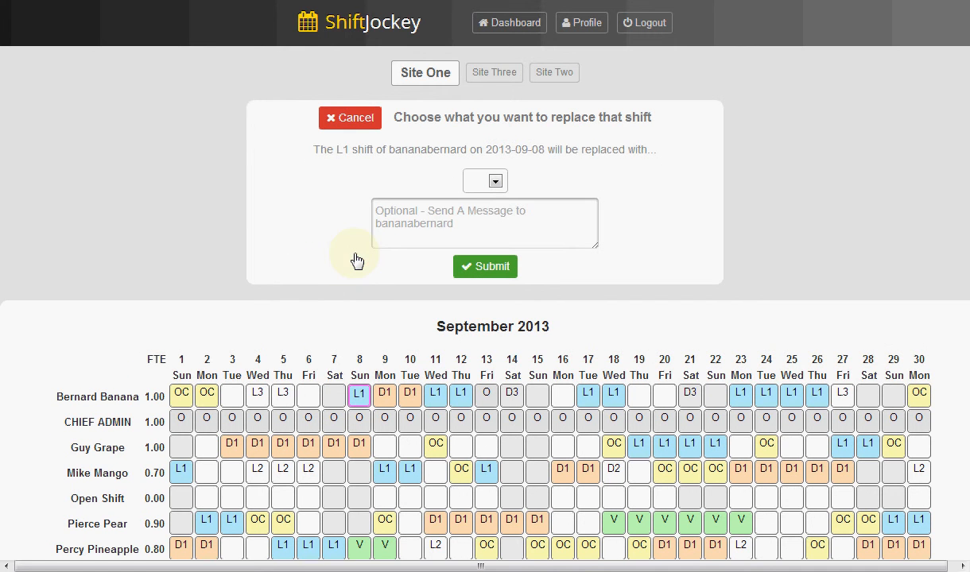
{"action": "left_click", "coordinate": [495, 182]}
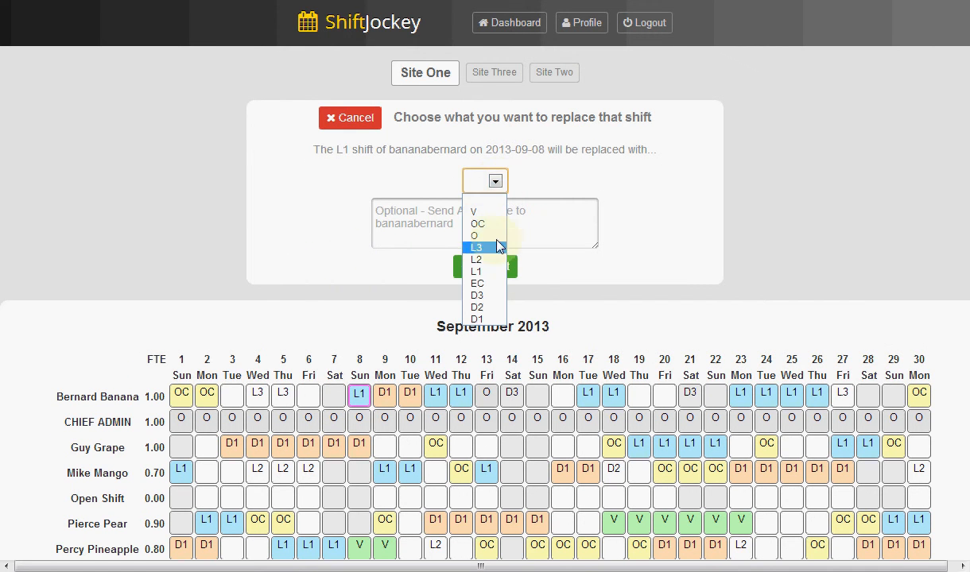
{"action": "left_click", "coordinate": [487, 200]}
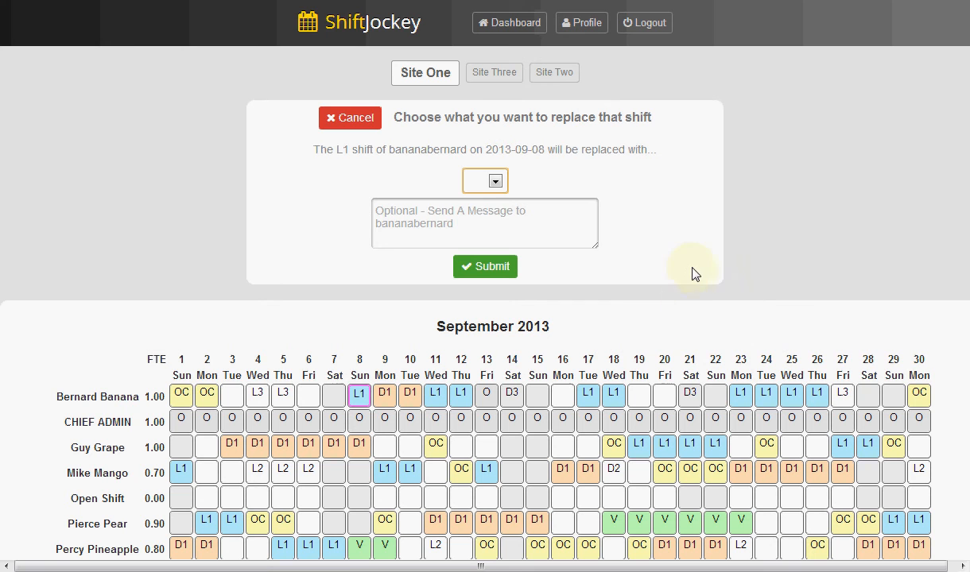
Return to the dashboard without replacing the shift, and review the Schedule Build Lock list once more
{"action": "left_click", "coordinate": [518, 31]}
{"action": "scroll", "coordinate": [708, 334], "scroll_direction": "down", "scroll_amount": 1}
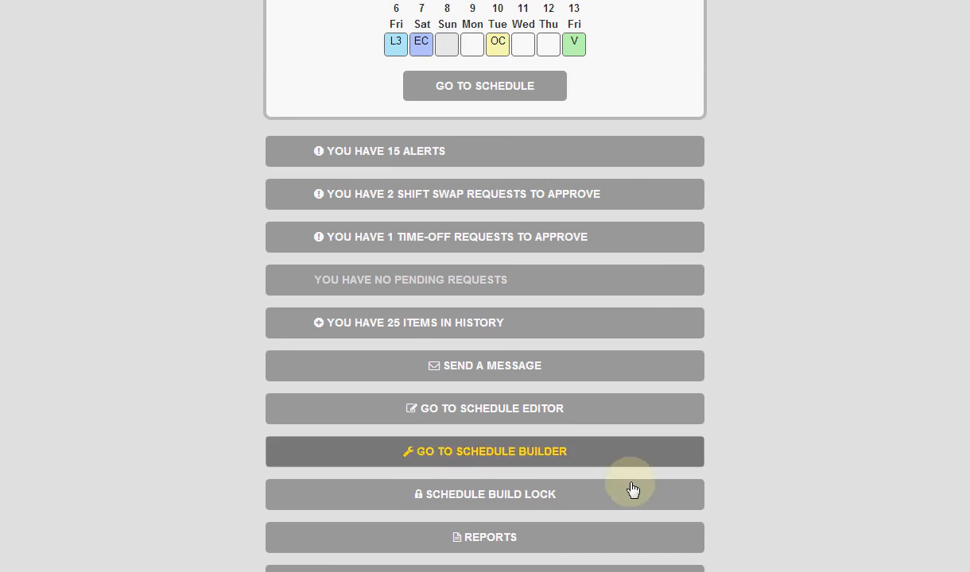
{"action": "left_click", "coordinate": [543, 501]}
{"action": "scroll", "coordinate": [717, 441], "scroll_direction": "down", "scroll_amount": 2}
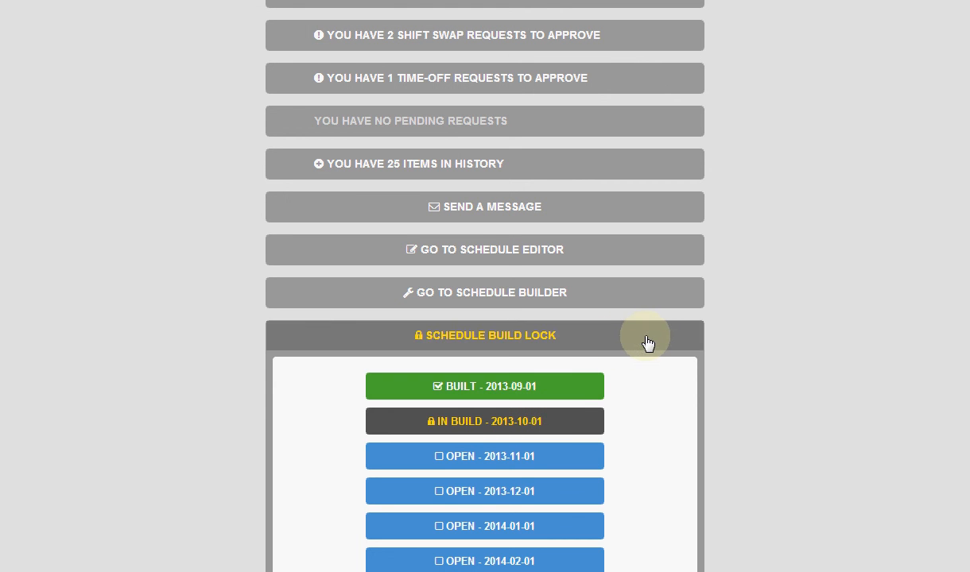
{"action": "left_click", "coordinate": [593, 335]}
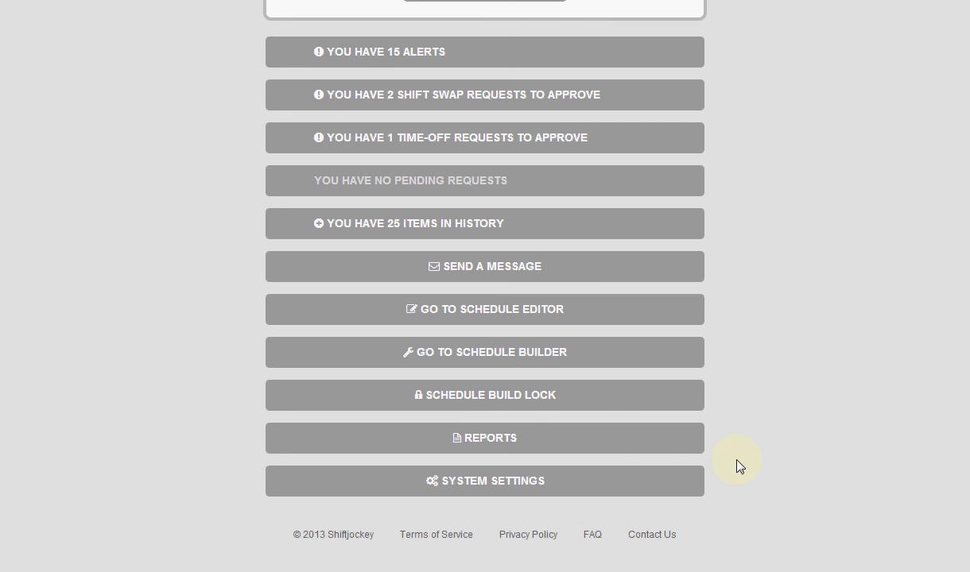
Log out of the administrator account from the dashboard
{"action": "scroll", "coordinate": [738, 465], "scroll_direction": "up", "scroll_amount": 3}
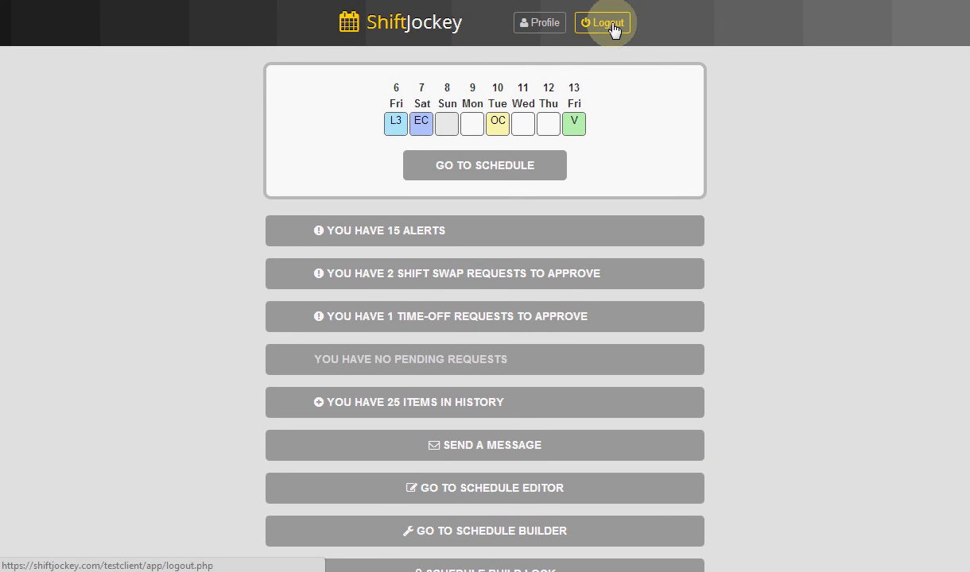
{"action": "scroll", "coordinate": [774, 273], "scroll_direction": "down", "scroll_amount": 2}
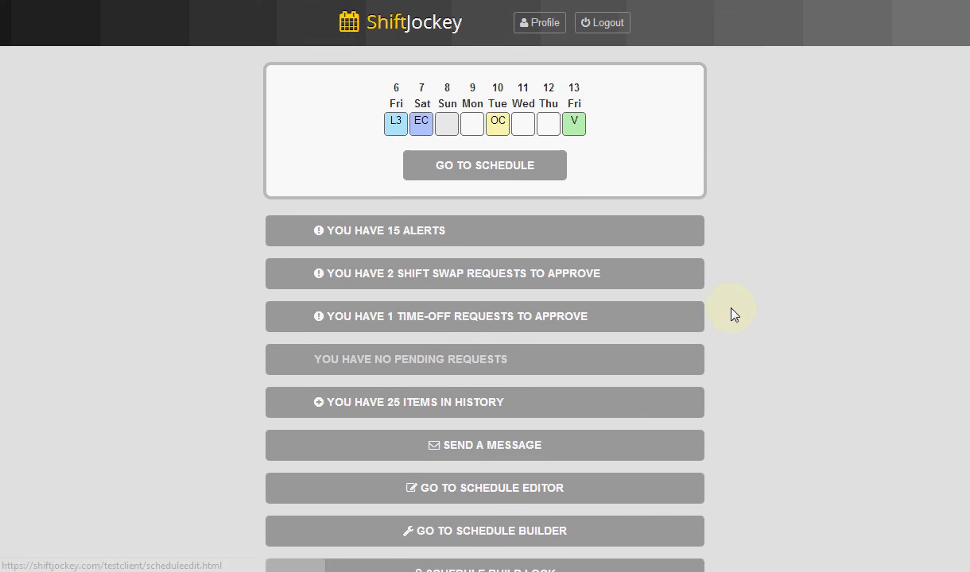
{"action": "scroll", "coordinate": [731, 314], "scroll_direction": "up", "scroll_amount": 2}
{"action": "left_click", "coordinate": [612, 25]}
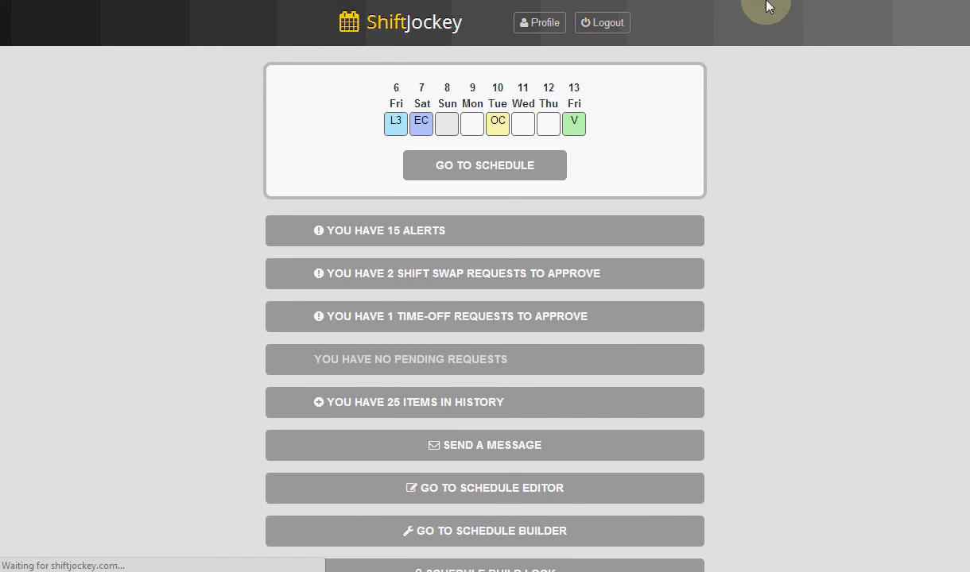